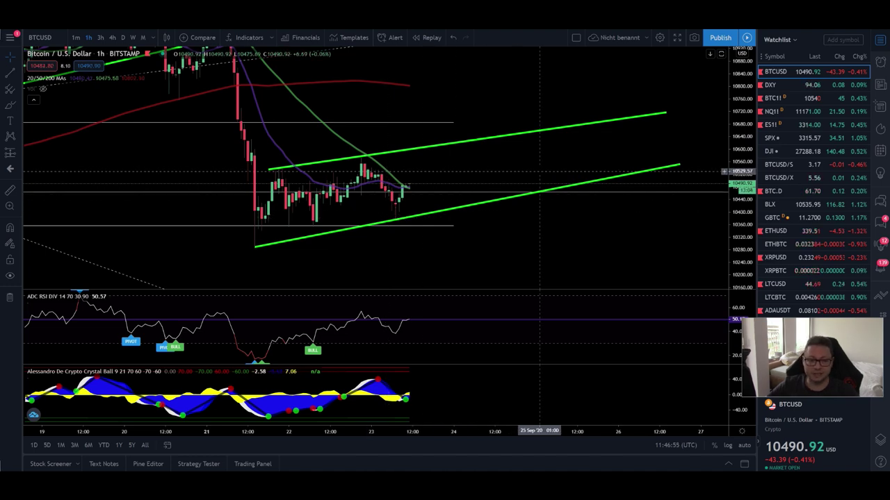
# Step: Nudge the hourly BTCUSD chart, then select and clear the list of exchange bonus links
pyautogui.moveTo(539, 169); pyautogui.dragTo(534, 162)
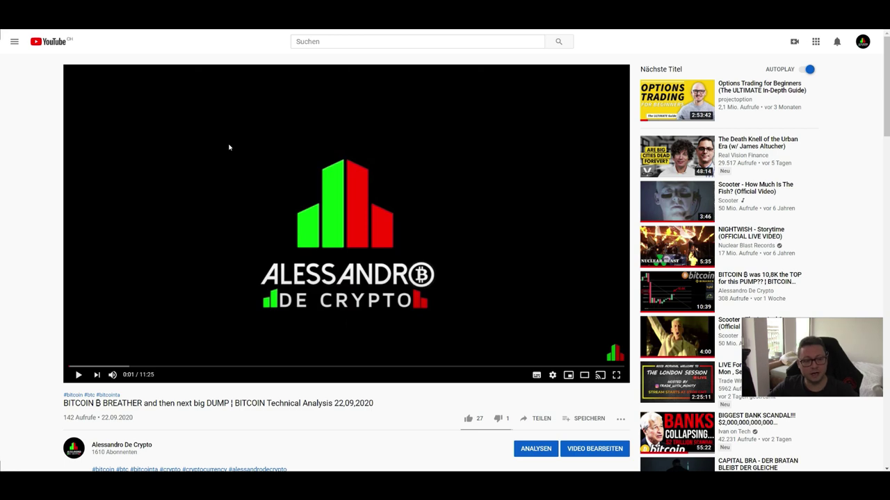
pyautogui.scroll(-5, 230, 141)
pyautogui.moveTo(91, 152); pyautogui.dragTo(334, 228)
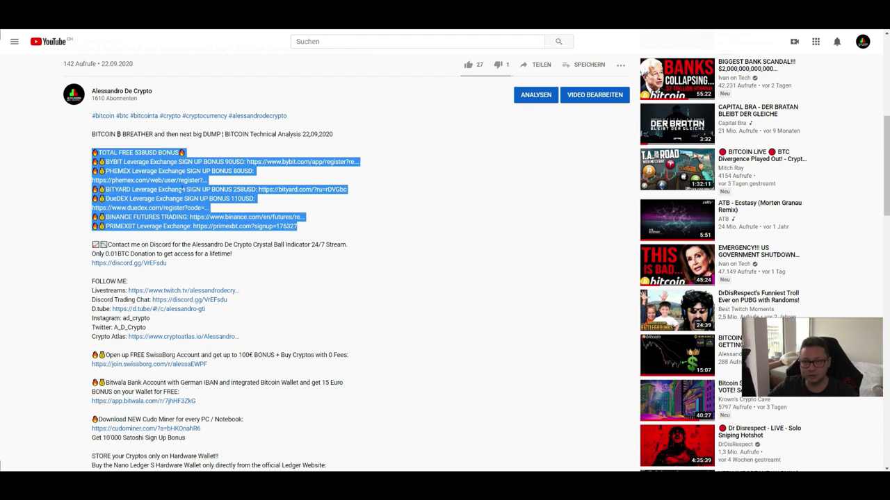
pyautogui.click(69, 178)
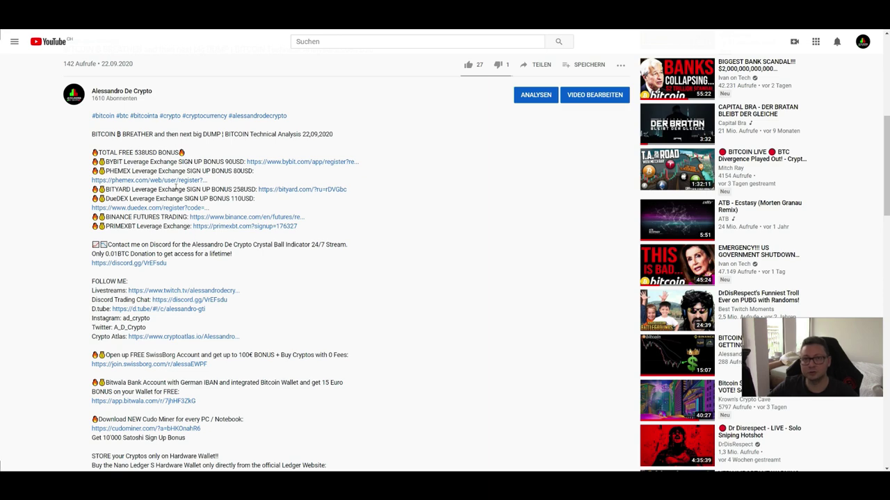
# Step: Zoom out and pan the 1-hour BTCUSD chart to reveal the earlier rising green trendline
pyautogui.scroll(-4, 176, 189)
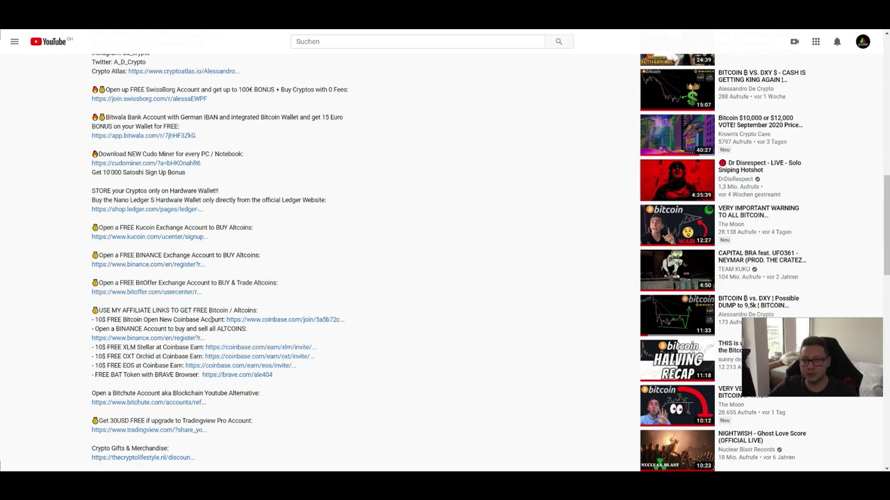
pyautogui.scroll(10, 321, 325)
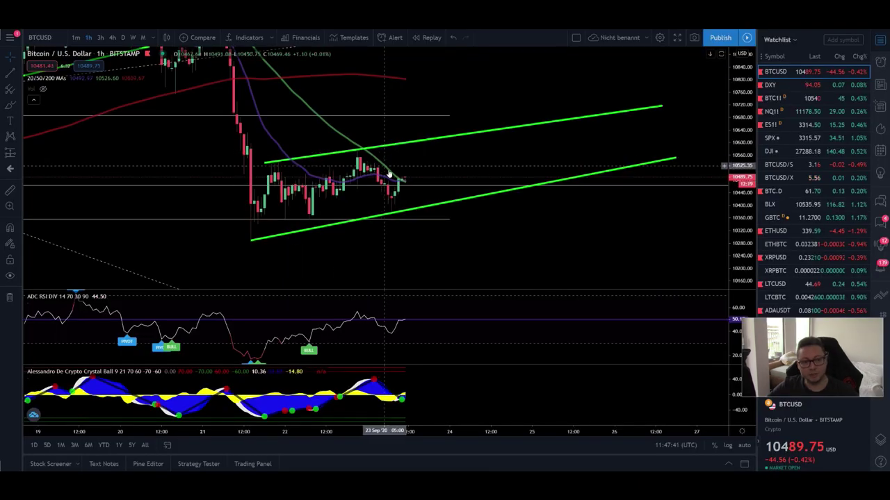
pyautogui.moveTo(452, 157); pyautogui.dragTo(503, 162)
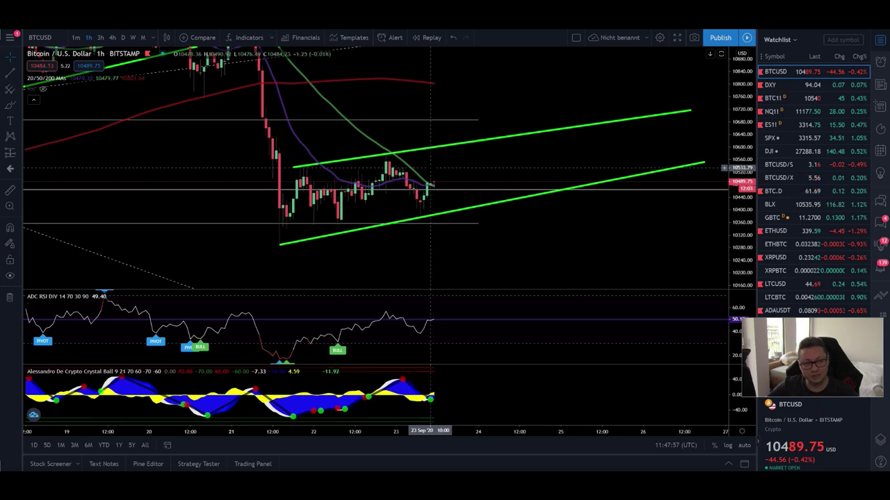
pyautogui.scroll(-5, 455, 167)
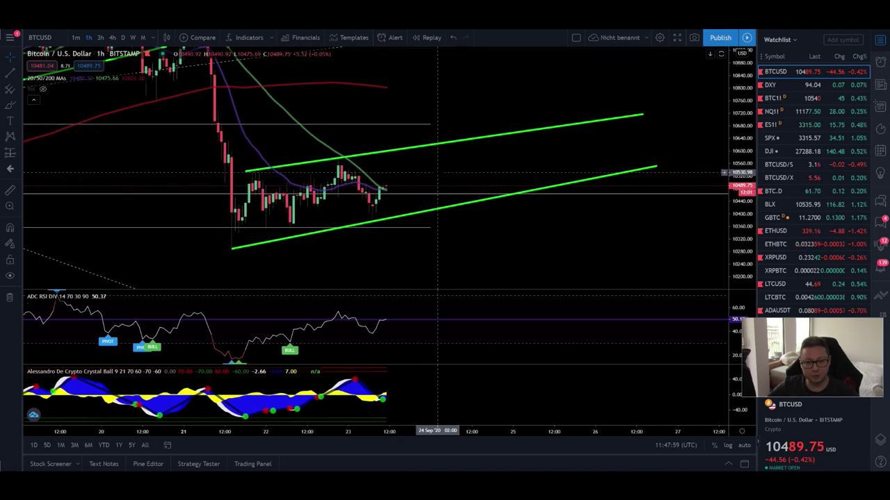
pyautogui.hscroll(3, 437, 177)
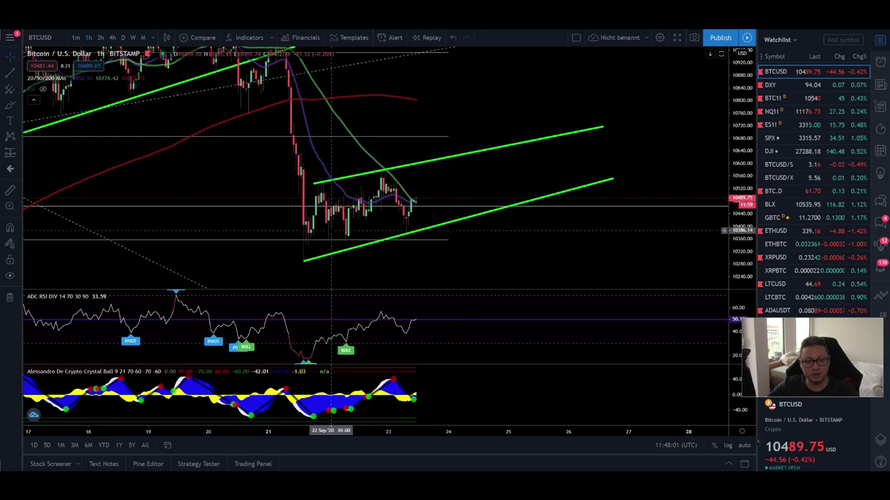
pyautogui.hscroll(-2, 410, 181)
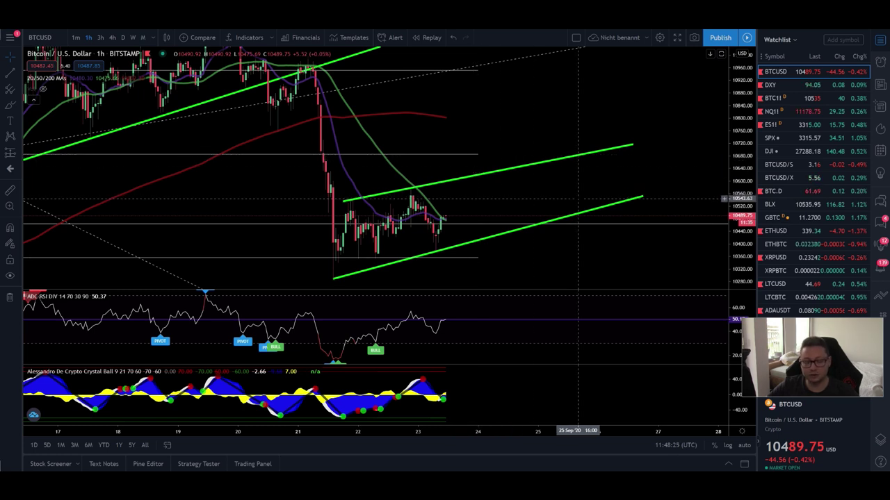
# Step: Pan the 1-hour BTCUSD chart to review its rising channel and the space on the right
pyautogui.moveTo(578, 198); pyautogui.dragTo(517, 128)
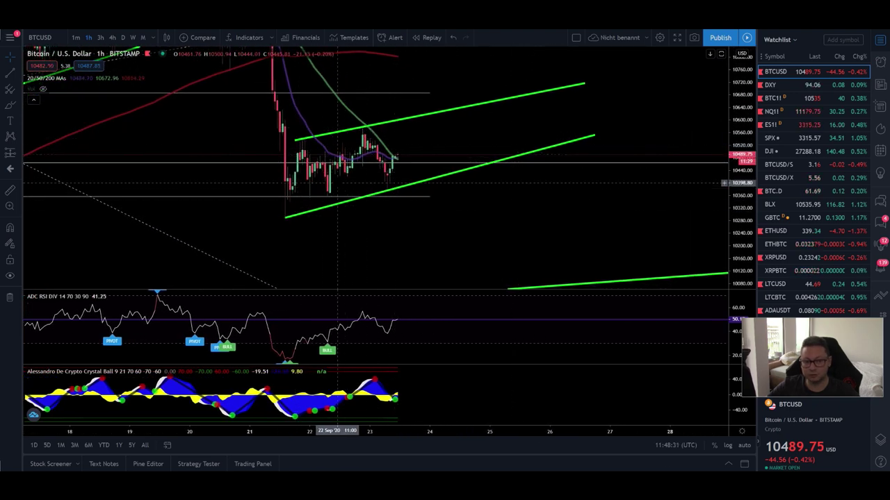
pyautogui.moveTo(452, 189); pyautogui.dragTo(500, 204)
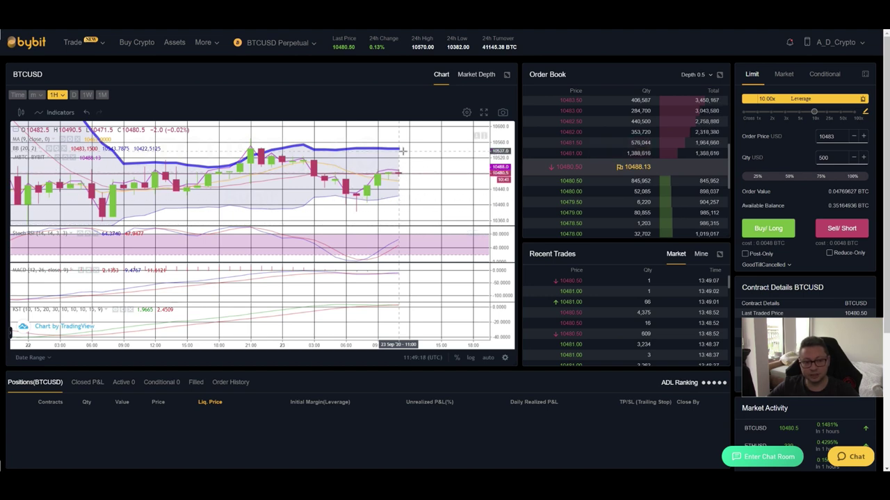
# Step: Switch from Bybit back to the TradingView BTCUSD 1-hour chart
pyautogui.hotkey('alt', 'Tab')
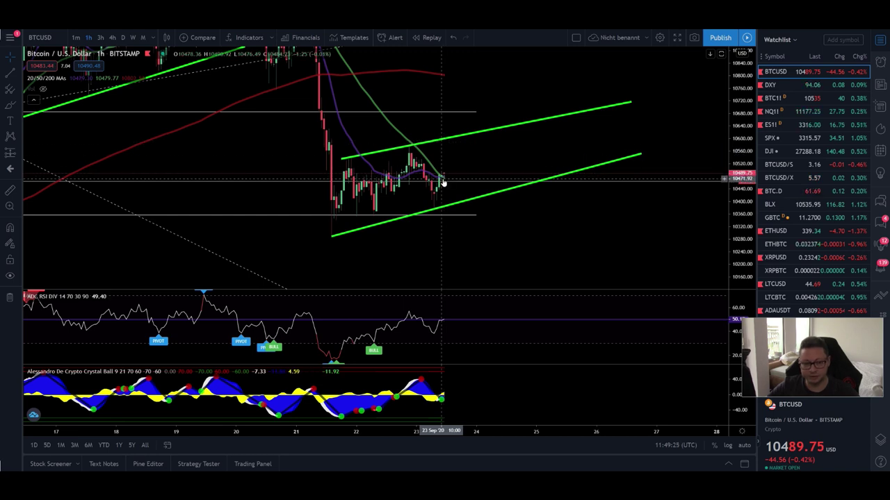
# Step: Load DXY, zoom out and compress its price scale to view the trendlines, then return to BTCUSD
pyautogui.press('Down')
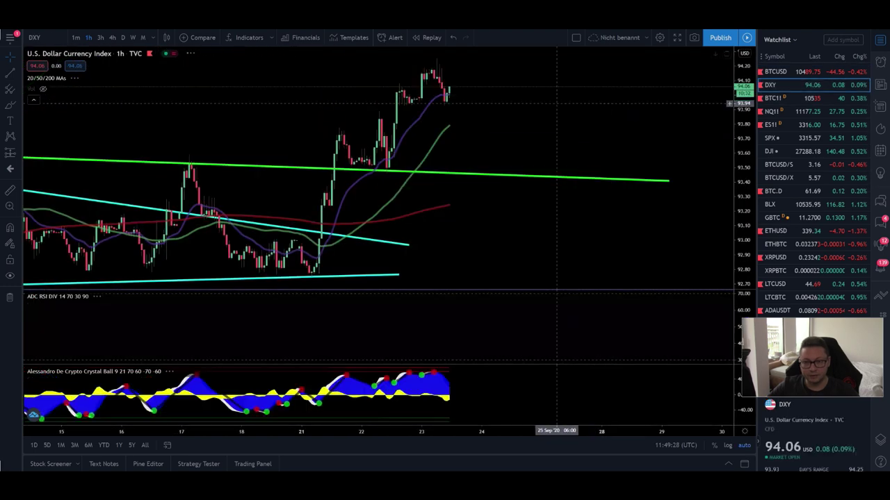
pyautogui.scroll(-3, 569, 149)
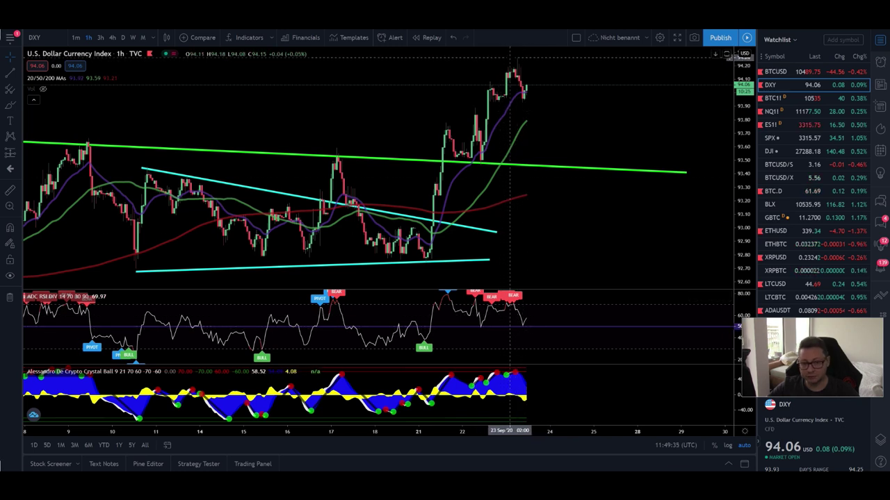
pyautogui.moveTo(743, 129); pyautogui.dragTo(745, 179)
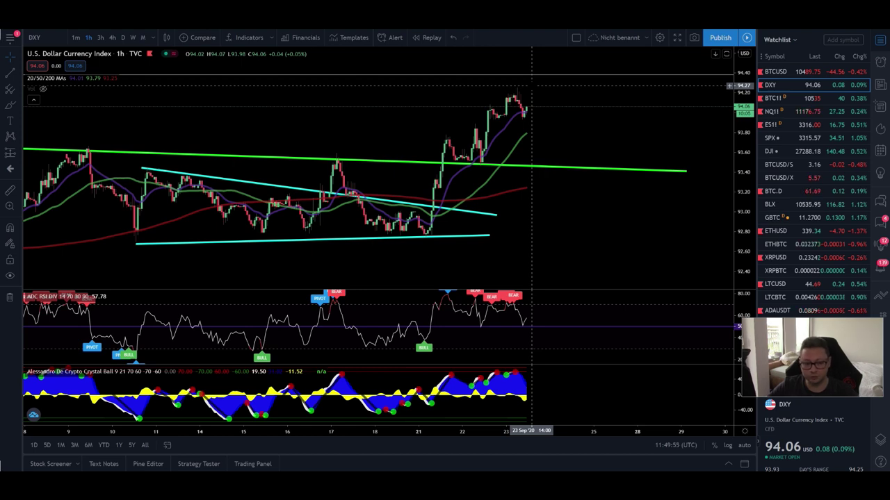
pyautogui.press('Up')
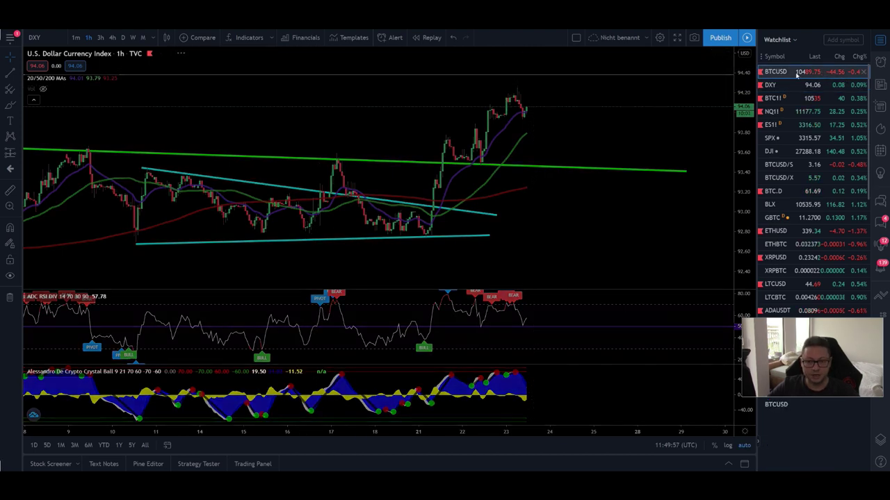
# Step: Switch BTCUSD to 4-hour candles and zoom in on recent weeks' Fibonacci levels and channels
pyautogui.click(112, 37)
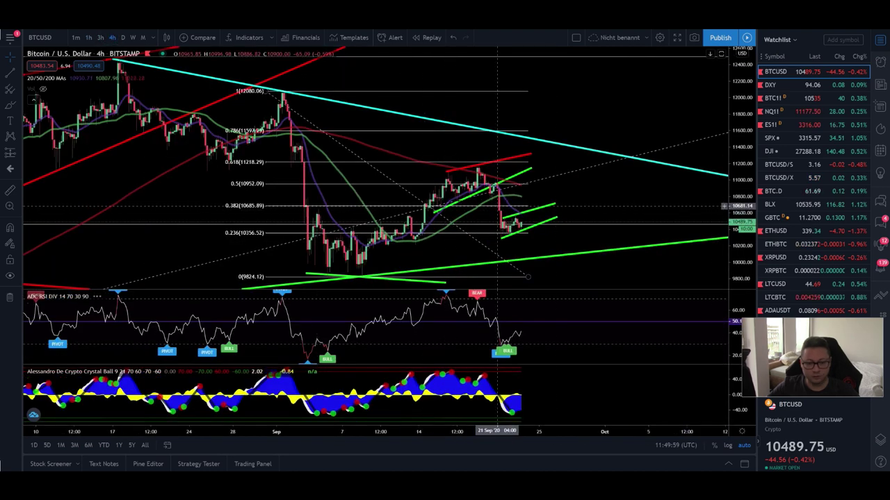
pyautogui.scroll(3, 354, 194)
pyautogui.scroll(2, 529, 145)
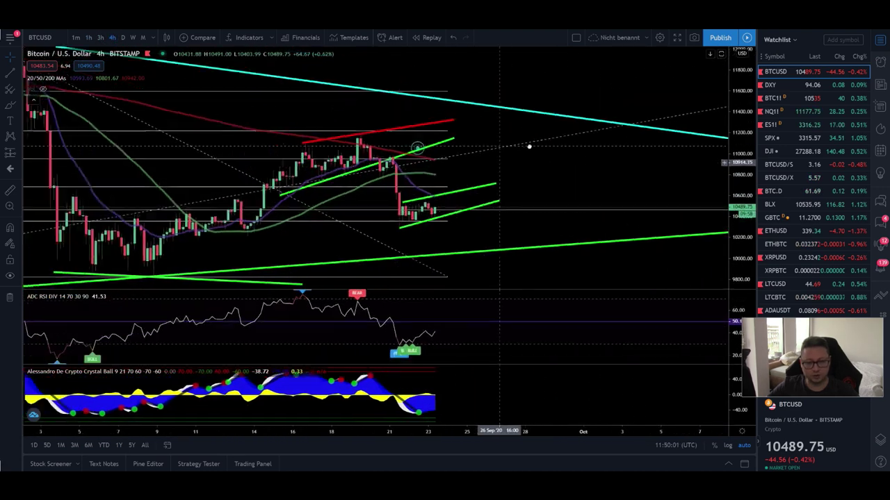
pyautogui.moveTo(735, 220); pyautogui.dragTo(511, 168)
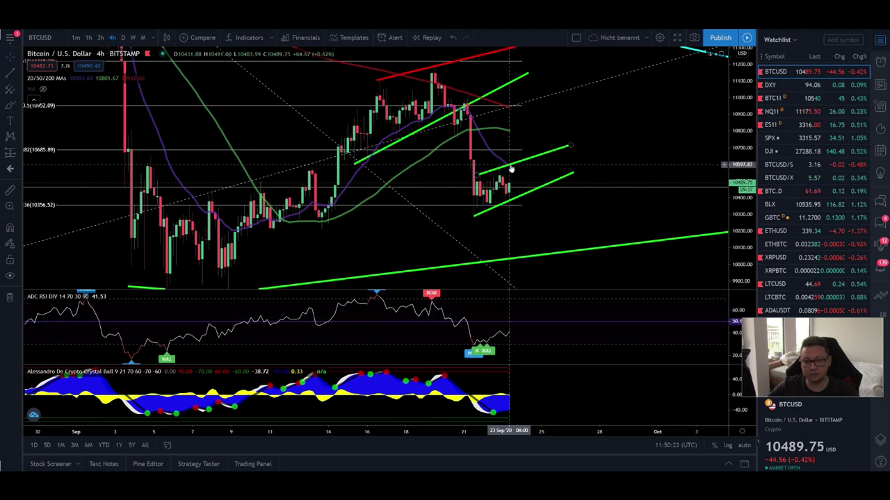
# Step: Frame the 4-hour chart's Fibonacci level labels, check the Bybit page, then return to BTCUSD
pyautogui.moveTo(511, 169); pyautogui.dragTo(471, 207)
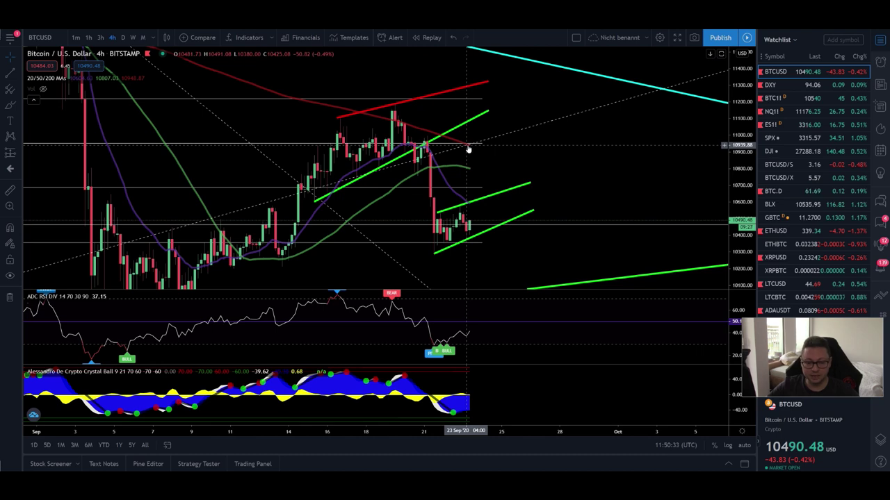
pyautogui.moveTo(549, 147); pyautogui.dragTo(628, 147)
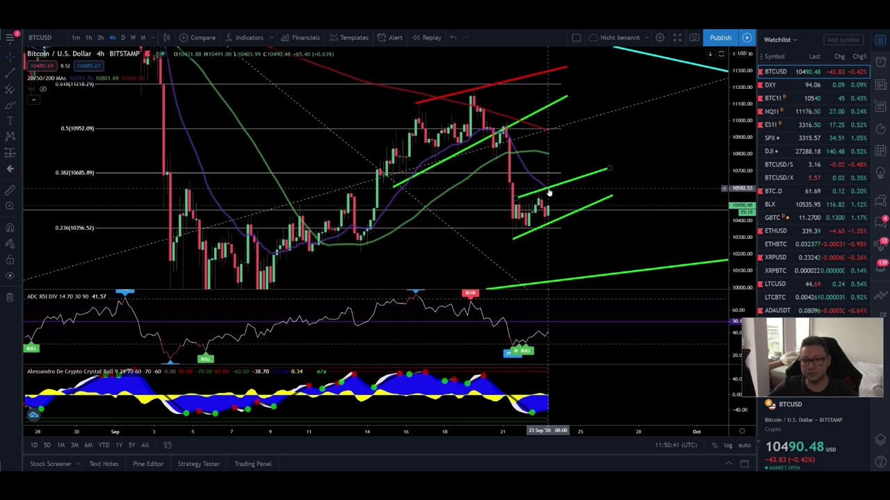
pyautogui.scroll(-3, 602, 176)
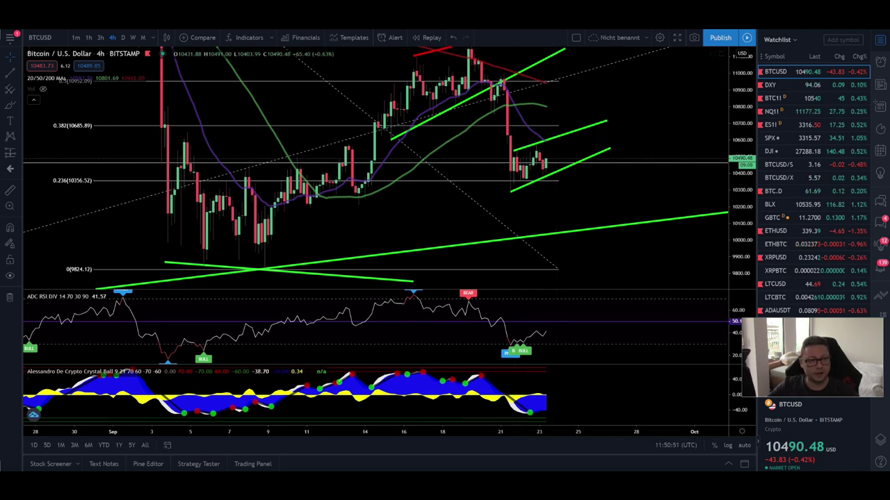
pyautogui.hotkey('ctrl', 'Tab')
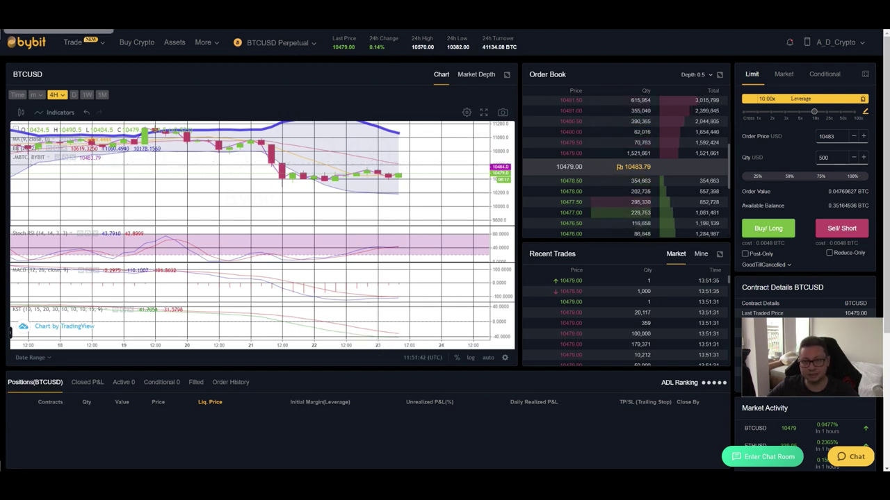
pyautogui.hotkey('alt', 'Tab')
# Step: Load the DXY dollar index on 4-hour candles from the watchlist
pyautogui.click(772, 84)
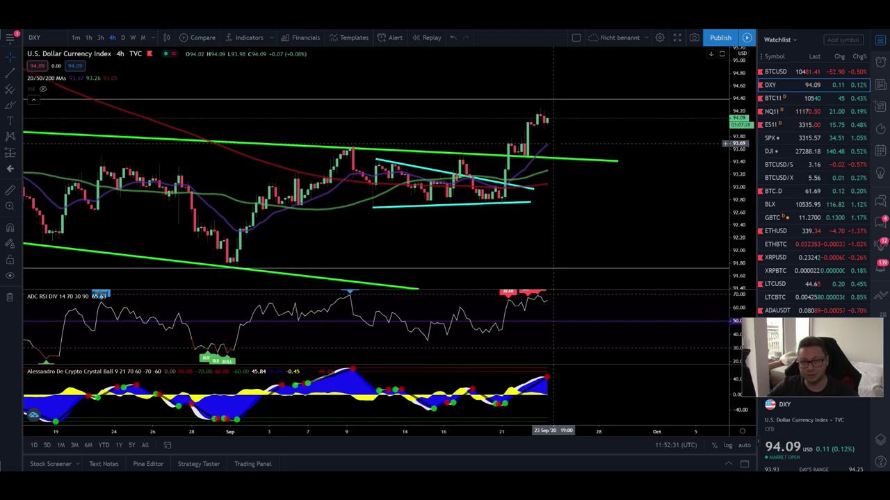
# Step: Switch back to BTCUSD on daily candles and frame the September candles with the lower Fibonacci levels visible
pyautogui.press('Up')
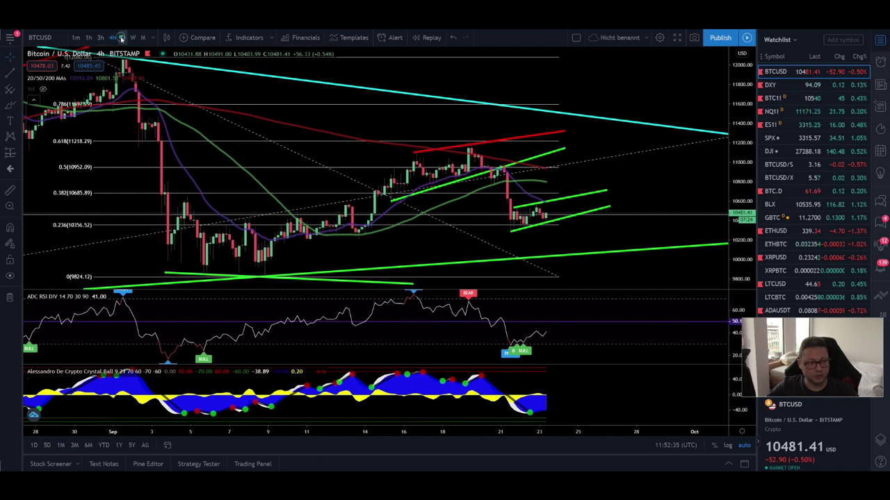
pyautogui.click(121, 38)
pyautogui.scroll(5, 242, 198)
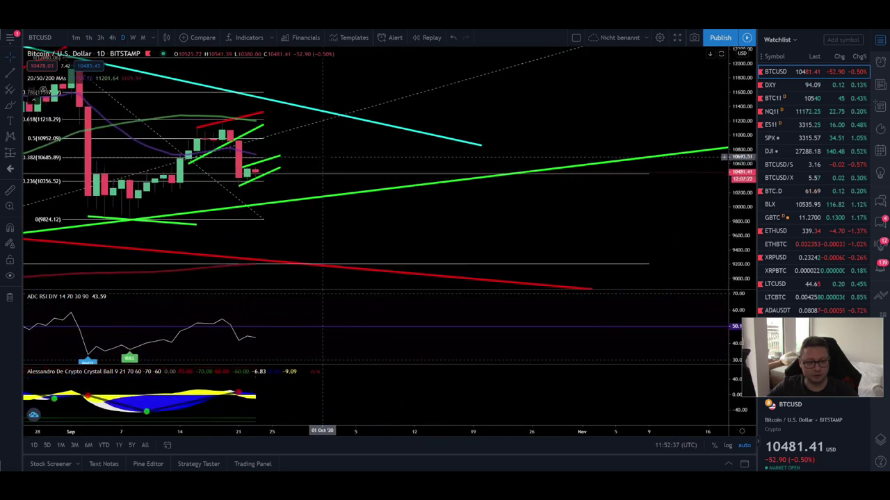
pyautogui.moveTo(322, 158); pyautogui.dragTo(628, 166)
pyautogui.moveTo(742, 229); pyautogui.dragTo(742, 174)
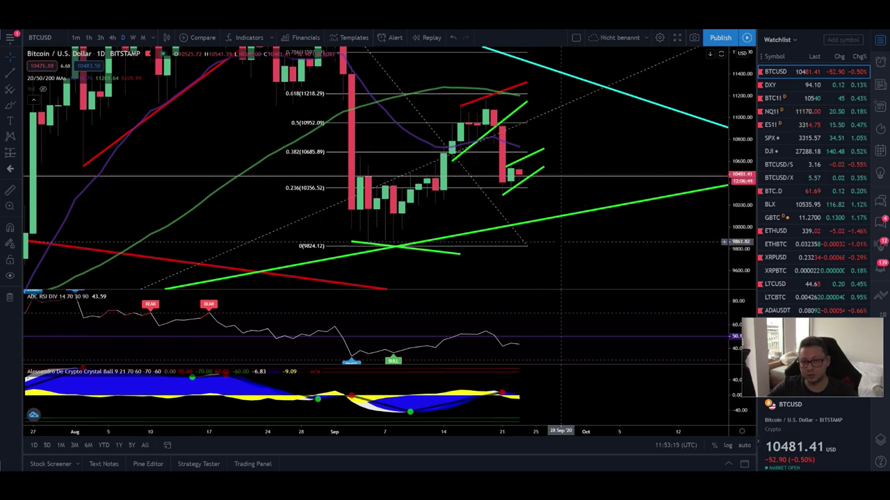
pyautogui.moveTo(591, 245); pyautogui.dragTo(556, 239)
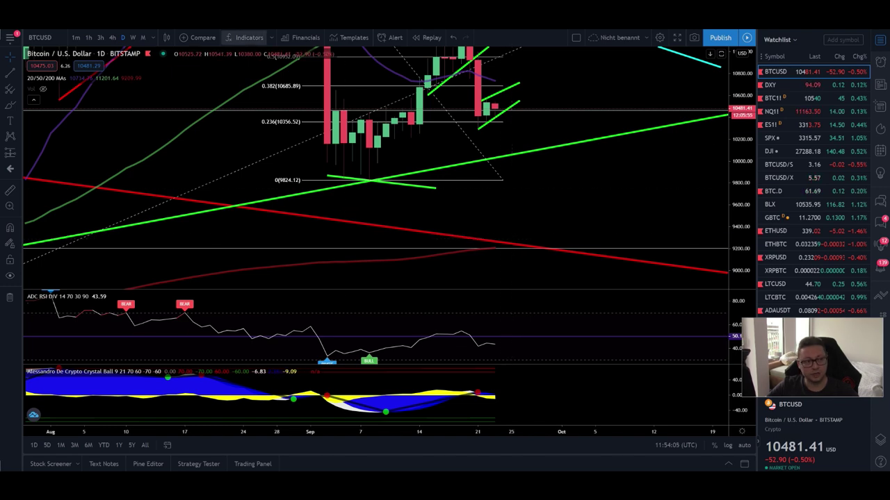
# Step: Set Bybit's BTCUSD Perpetual chart to daily candles and centre the recent candles
pyautogui.hotkey('alt', 'Tab')
pyautogui.click(73, 95)
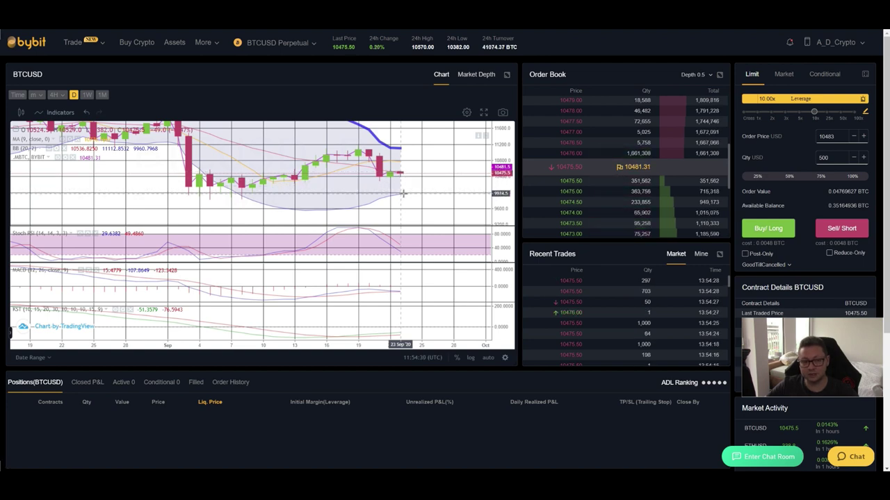
pyautogui.moveTo(401, 191); pyautogui.dragTo(394, 178)
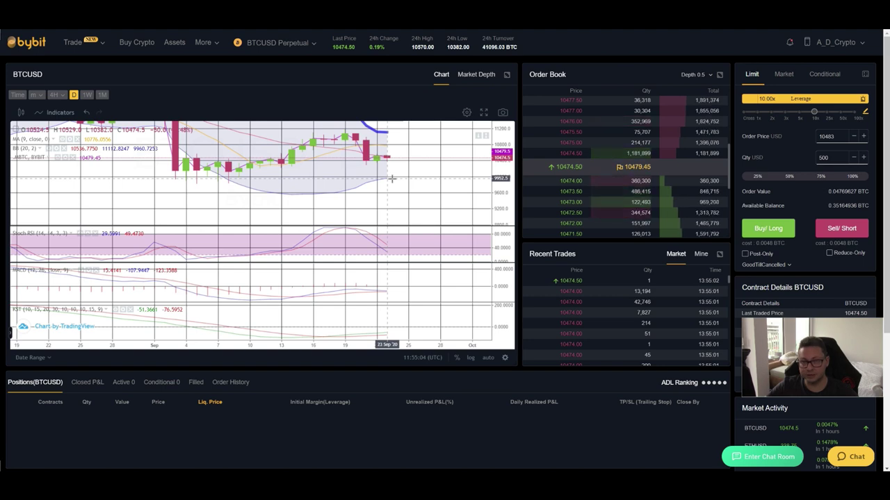
# Step: Return to TradingView and load DXY on daily candles from the watchlist
pyautogui.hotkey('alt', 'Tab')
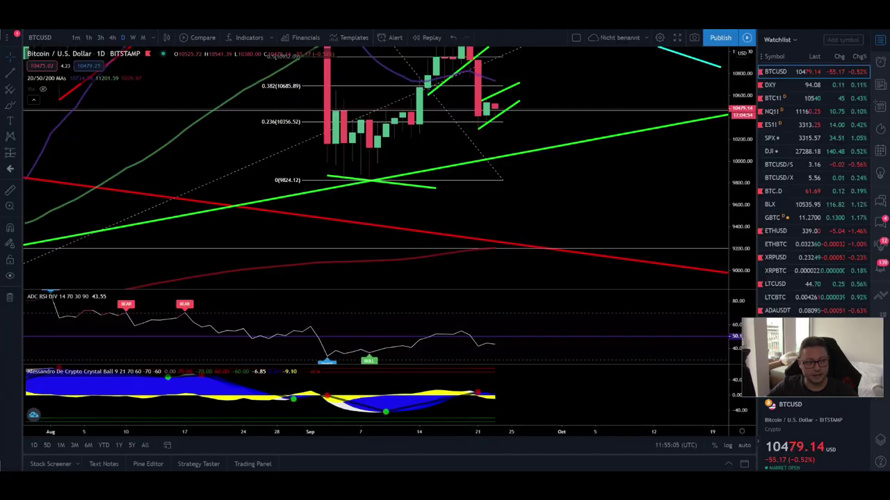
pyautogui.click(800, 85)
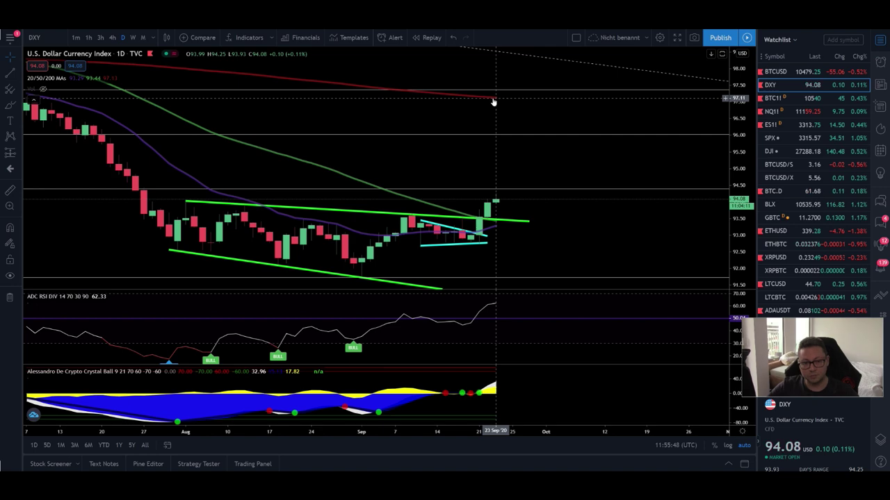
# Step: Zoom out and pan through the longer DXY daily history, then zoom back in with space right of the latest candle
pyautogui.scroll(-5, 492, 103)
pyautogui.moveTo(688, 185); pyautogui.dragTo(560, 186)
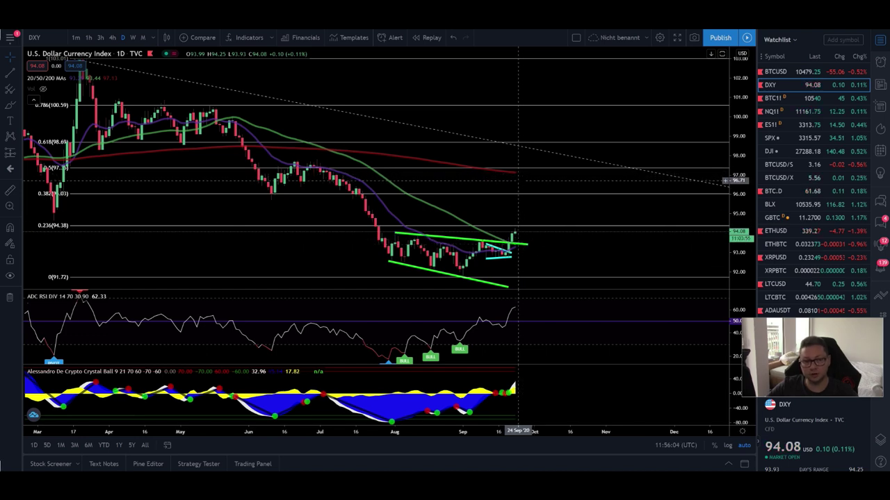
pyautogui.scroll(-3, 522, 182)
pyautogui.moveTo(661, 209); pyautogui.dragTo(615, 202)
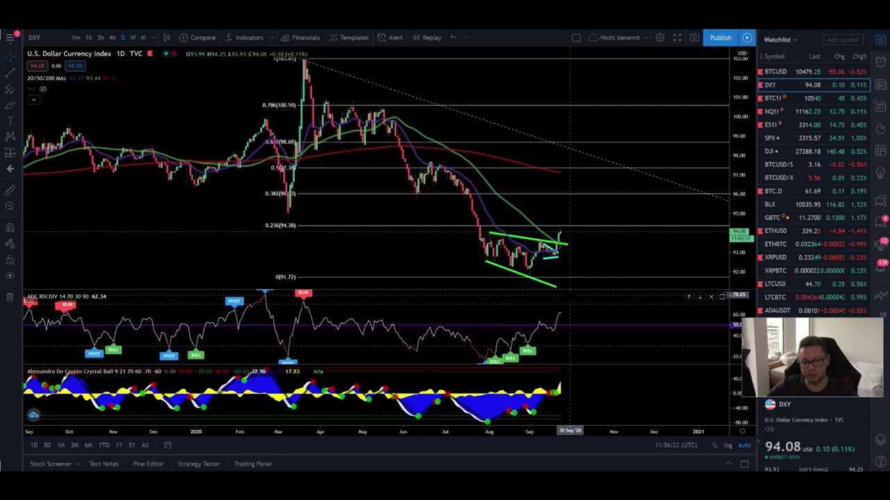
pyautogui.scroll(5, 417, 202)
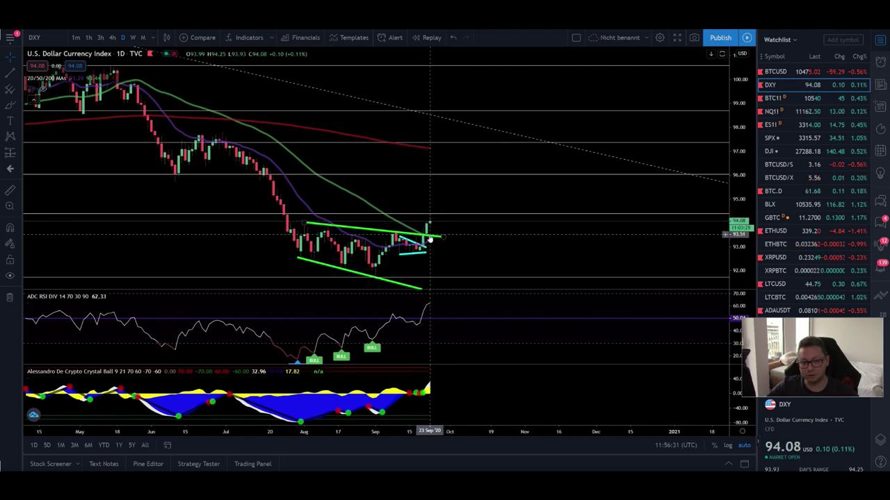
pyautogui.moveTo(465, 241); pyautogui.dragTo(526, 244)
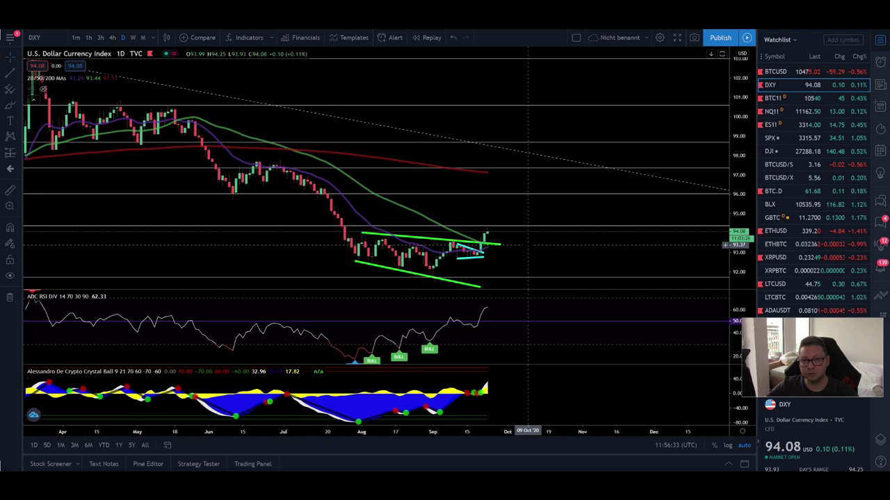
# Step: Switch the chart to BTCUSD weekly candles and zoom in to frame the 2020 candles
pyautogui.click(775, 72)
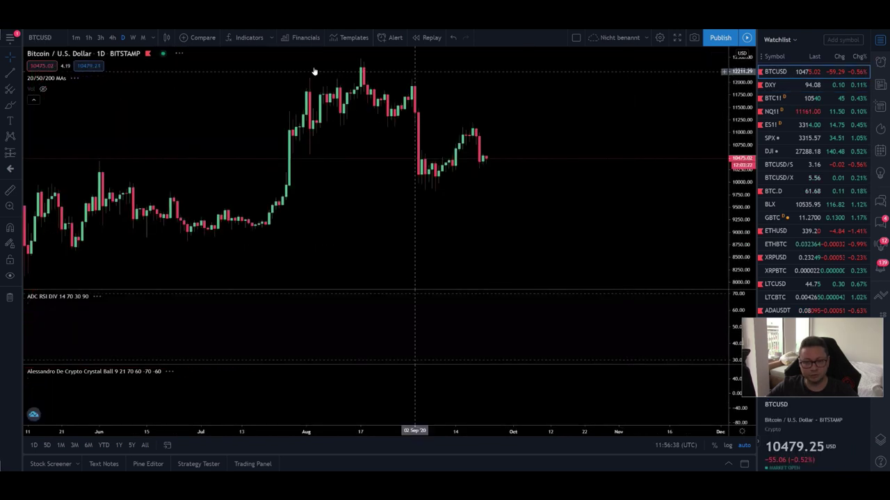
pyautogui.click(133, 38)
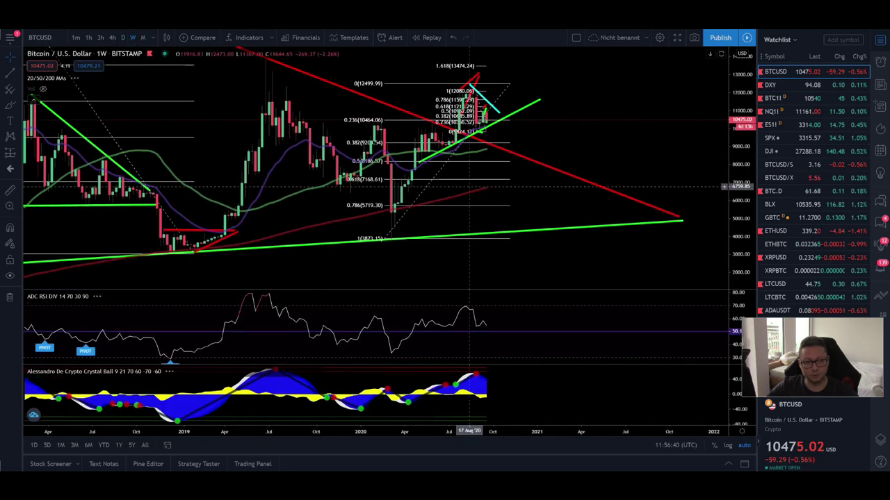
pyautogui.scroll(5, 258, 85)
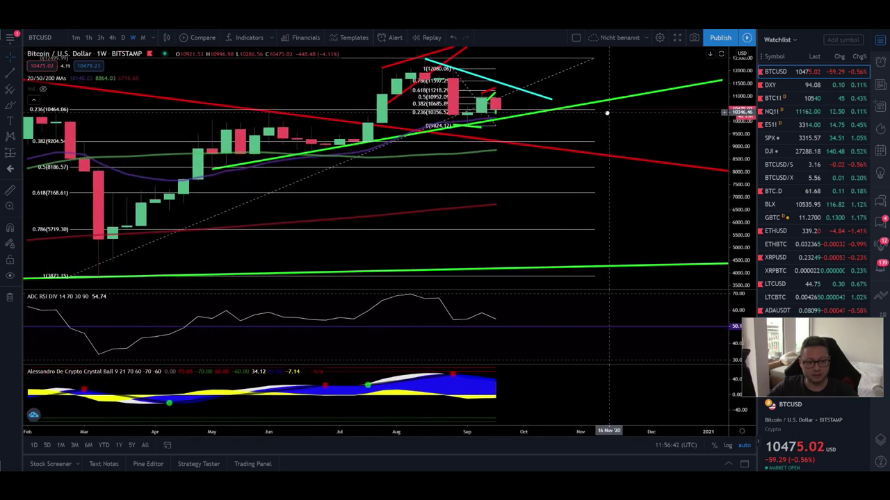
pyautogui.scroll(5, 690, 154)
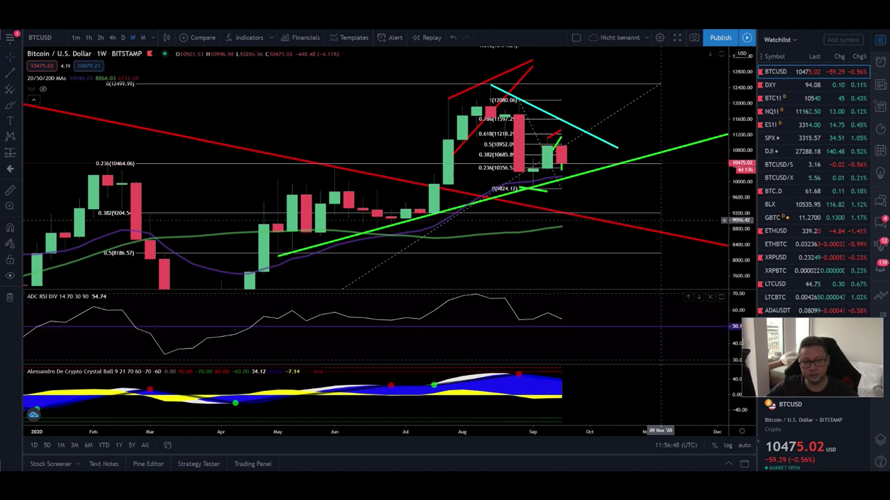
pyautogui.moveTo(751, 228); pyautogui.dragTo(670, 194)
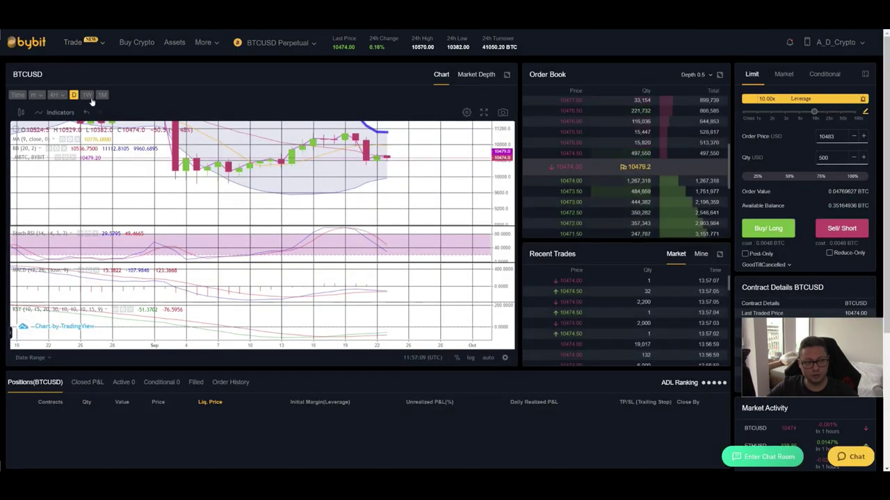
# Step: Set the Bybit BTCUSD perpetual chart to 1W candles and pan so the latest weekly candles show
pyautogui.click(88, 96)
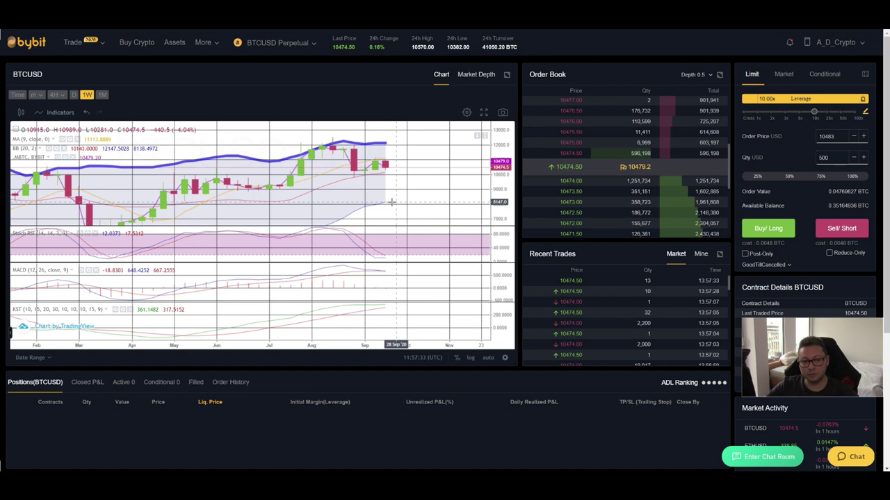
pyautogui.moveTo(431, 199); pyautogui.dragTo(440, 153)
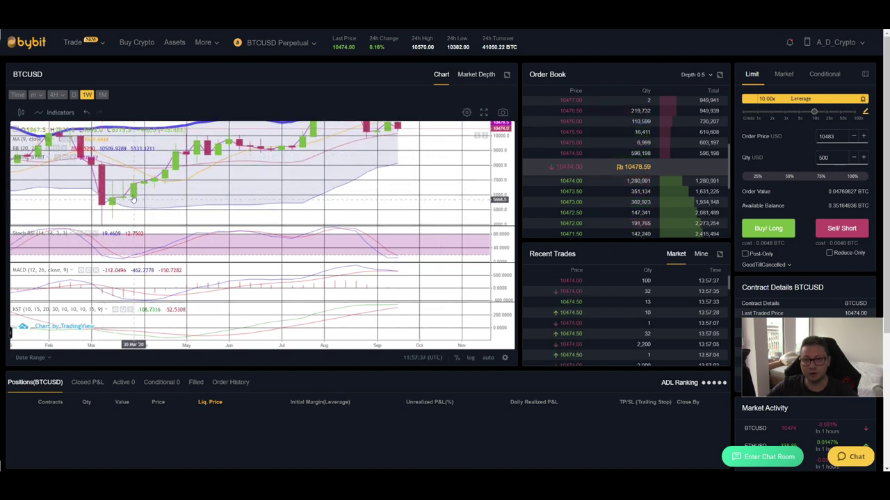
pyautogui.moveTo(438, 145); pyautogui.dragTo(430, 182)
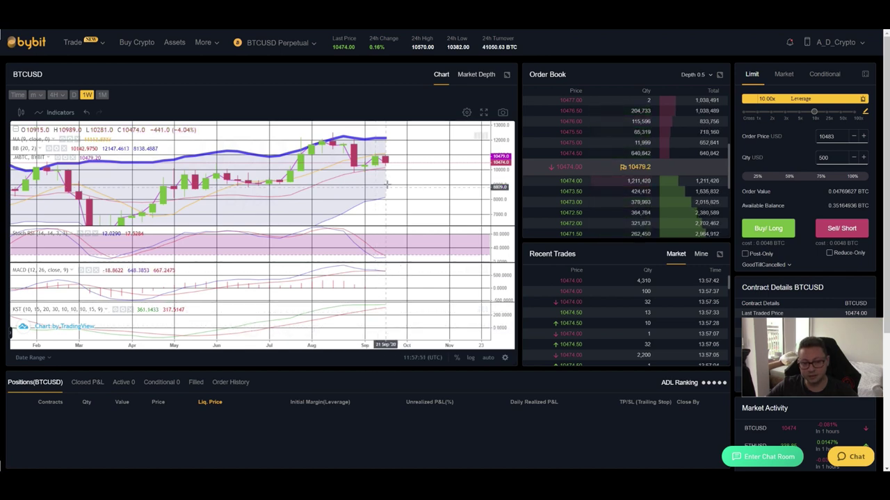
pyautogui.moveTo(432, 180); pyautogui.dragTo(424, 172)
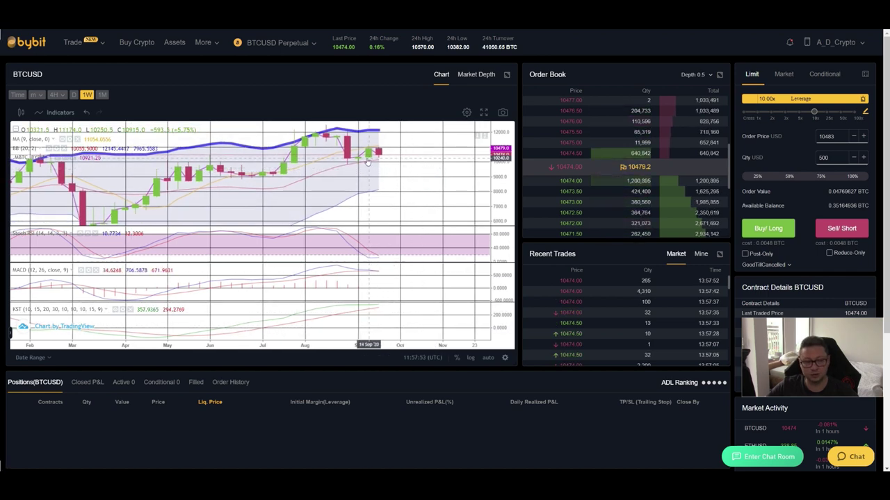